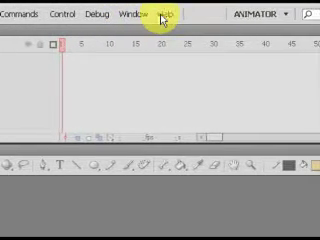
Step: View Flash CS4's About information, then create a new Flash File (ActionScript 3.0)
click(164, 14)
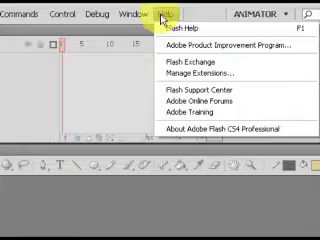
click(212, 131)
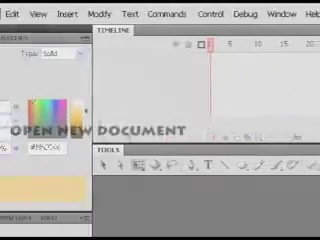
click(38, 14)
click(46, 28)
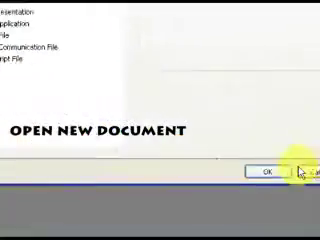
click(238, 131)
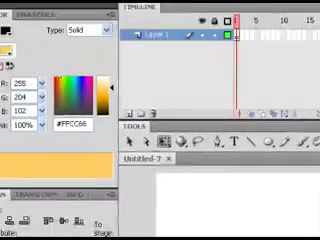
Step: Paste the mailbox image onto the stage with Paste Special
click(60, 14)
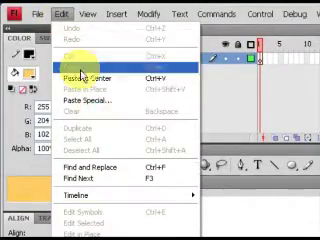
click(93, 100)
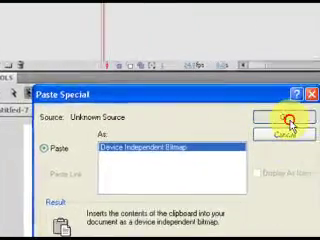
click(289, 122)
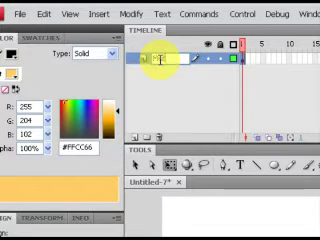
Step: Rename the layer 'Mail Box' and insert frames through frame 40
key(Return)
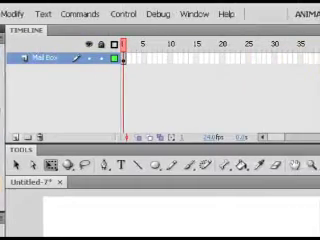
right_click(241, 63)
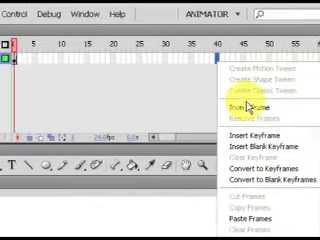
click(240, 108)
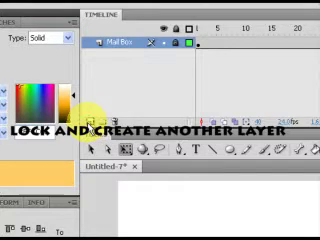
Step: Add a layer named 'Mask Layer' above Mail Box and switch to the Oval Tool
click(90, 125)
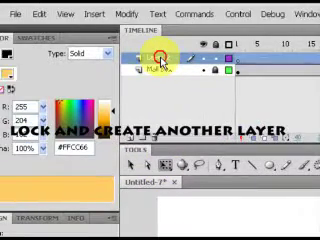
double_click(160, 58)
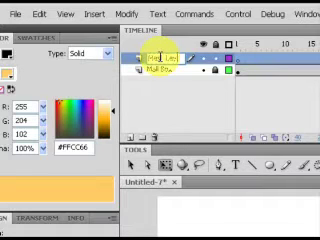
key(Return)
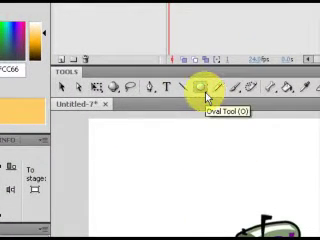
drag(203, 90, 245, 101)
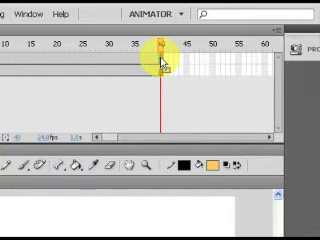
Step: Insert a keyframe at frame 40 of Mask Layer and scale the circle to cover the mailbox
right_click(163, 62)
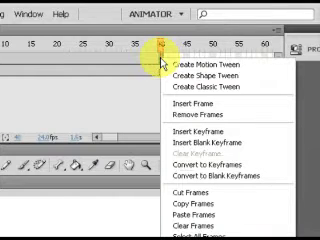
click(178, 132)
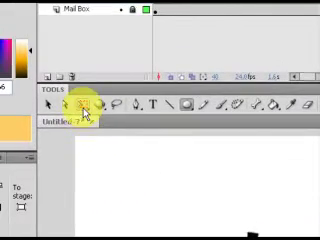
click(75, 104)
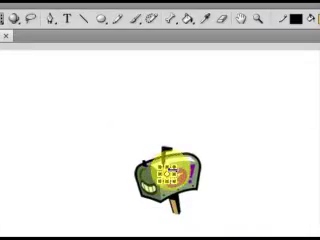
drag(175, 157, 248, 105)
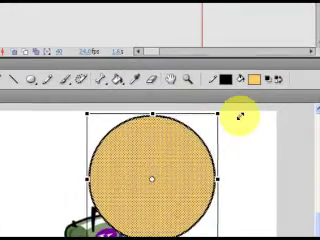
mouse_move(197, 156)
mouse_down()
mouse_move(190, 158)
mouse_move(170, 180)
mouse_move(165, 178)
mouse_up()
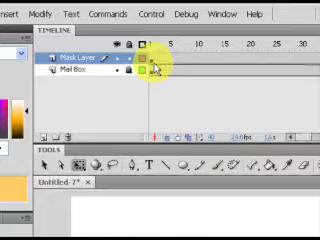
Step: Create a shape tween on Mask Layer between frames 1 and 40, and play it back
right_click(155, 66)
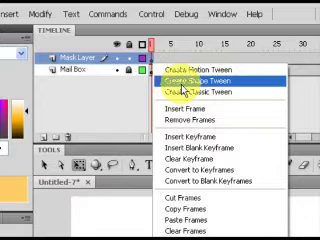
click(183, 82)
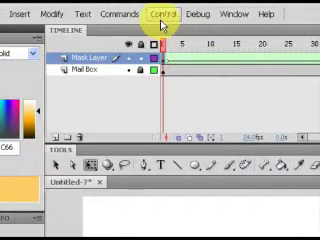
click(162, 16)
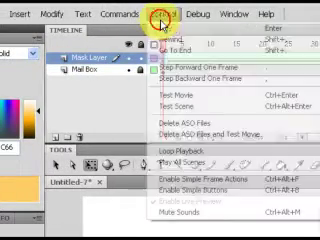
click(166, 28)
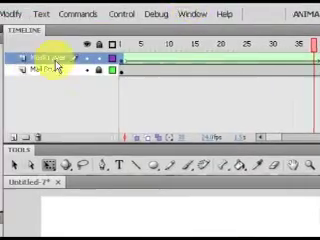
Step: Set Mask Layer as a mask over the Mail Box layer, then select Mail Box
right_click(55, 60)
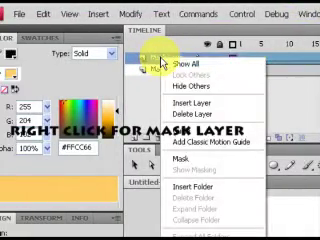
click(182, 160)
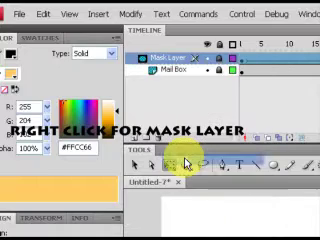
click(170, 70)
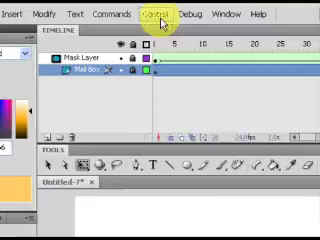
Step: Run Control > Test Movie to export the masked animation as a SWF
click(157, 14)
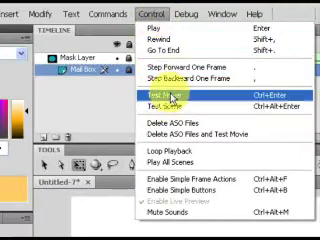
click(170, 95)
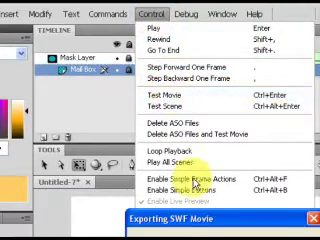